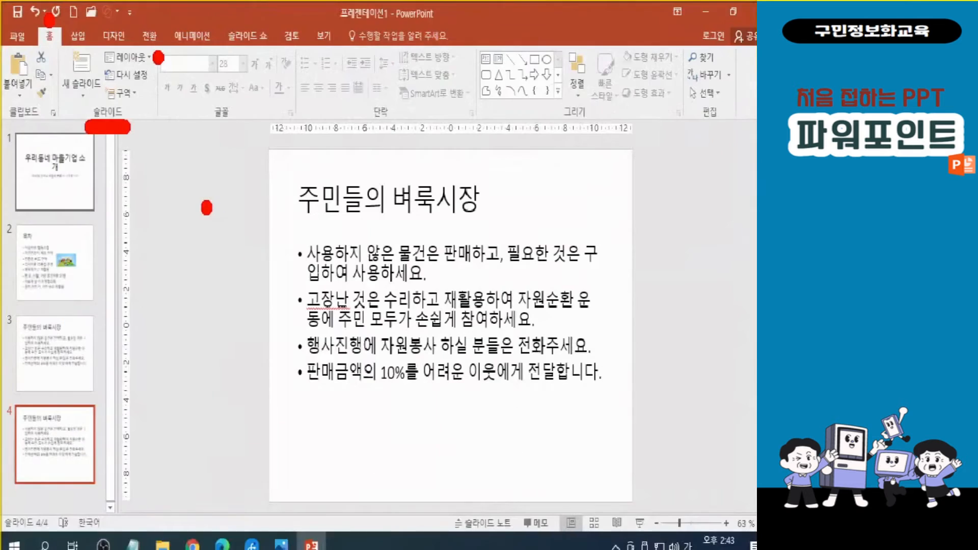
# Change the layout of slide 4 to the one with a vertical title and vertical text.
pyautogui.click(248, 111)
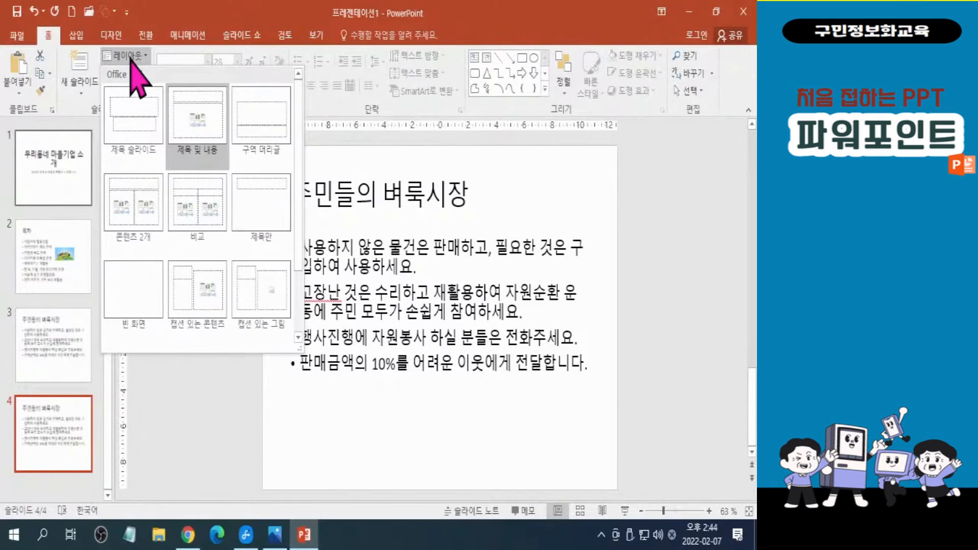
pyautogui.scroll(-1, 262, 295)
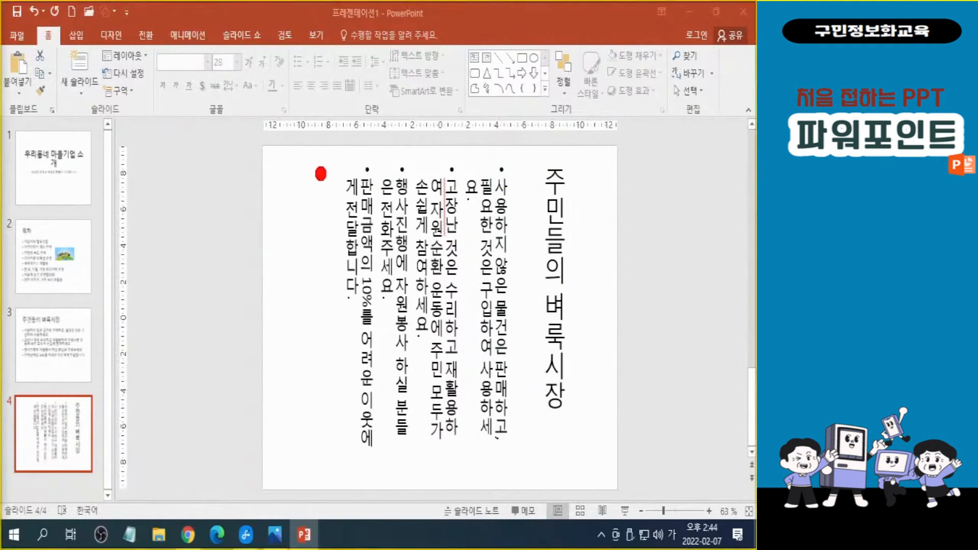
pyautogui.moveTo(333, 197)
pyautogui.mouseDown()
pyautogui.moveTo(234, 187)
pyautogui.moveTo(235, 169)
pyautogui.mouseUp()
pyautogui.moveTo(332, 145); pyautogui.dragTo(310, 214)
pyautogui.hotkey('ctrl', 'z')
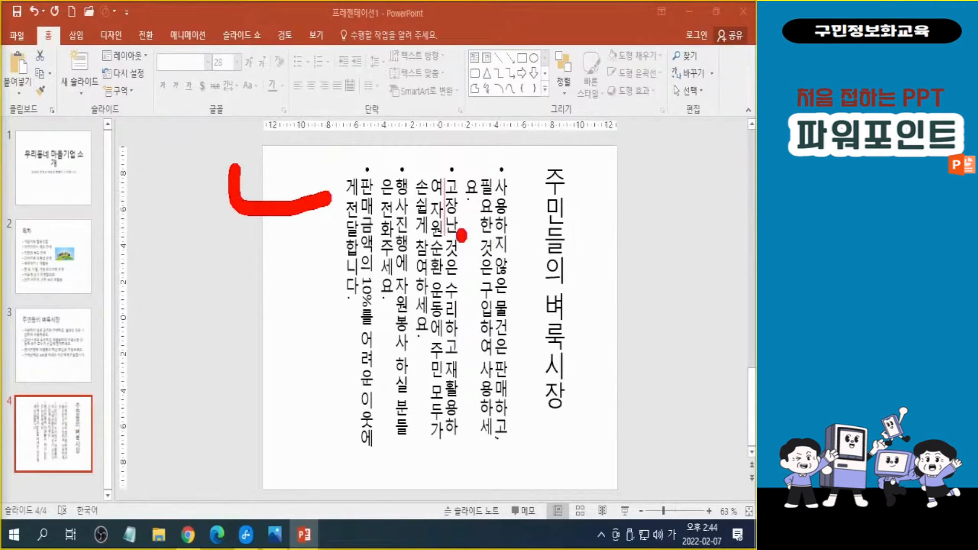
pyautogui.hotkey('ctrl', 'z')
pyautogui.moveTo(531, 146); pyautogui.dragTo(586, 437)
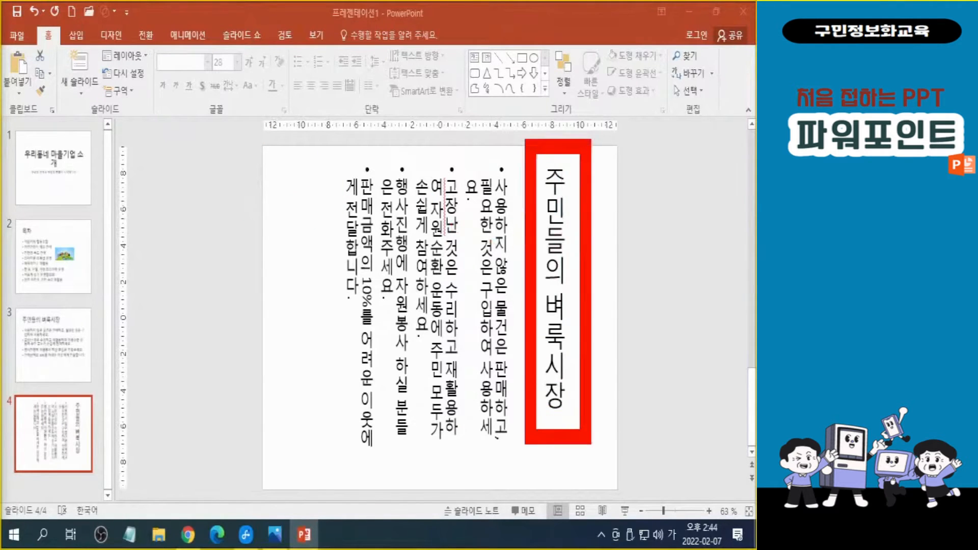
pyautogui.hotkey('ctrl', 'z')
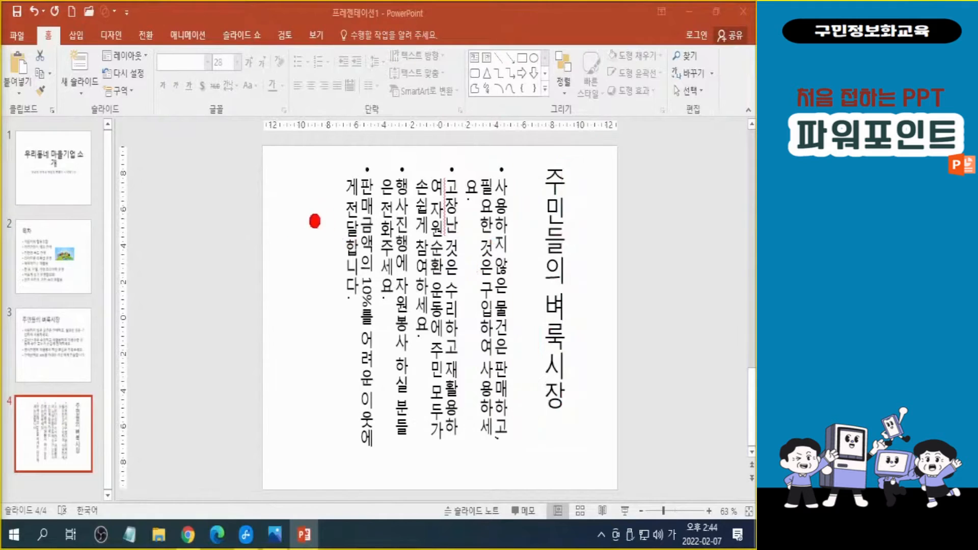
pyautogui.moveTo(275, 222); pyautogui.dragTo(407, 223)
pyautogui.moveTo(270, 296); pyautogui.dragTo(499, 296)
pyautogui.moveTo(319, 343); pyautogui.dragTo(458, 342)
pyautogui.moveTo(302, 416); pyautogui.dragTo(440, 416)
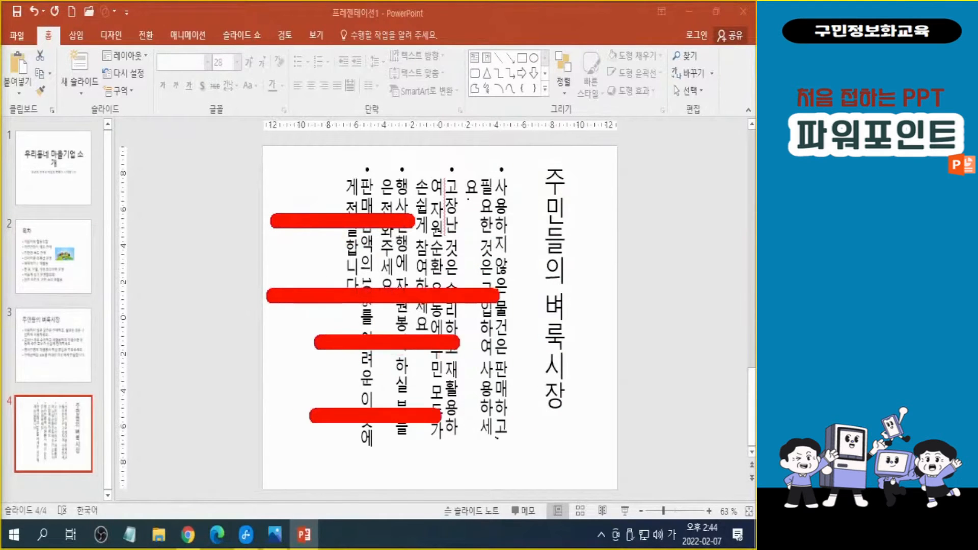
pyautogui.hotkey('ctrl', 'z')
pyautogui.hotkey('ctrl', 'z')
pyautogui.hotkey('ctrl', 'z')
pyautogui.hotkey('ctrl', 'z')
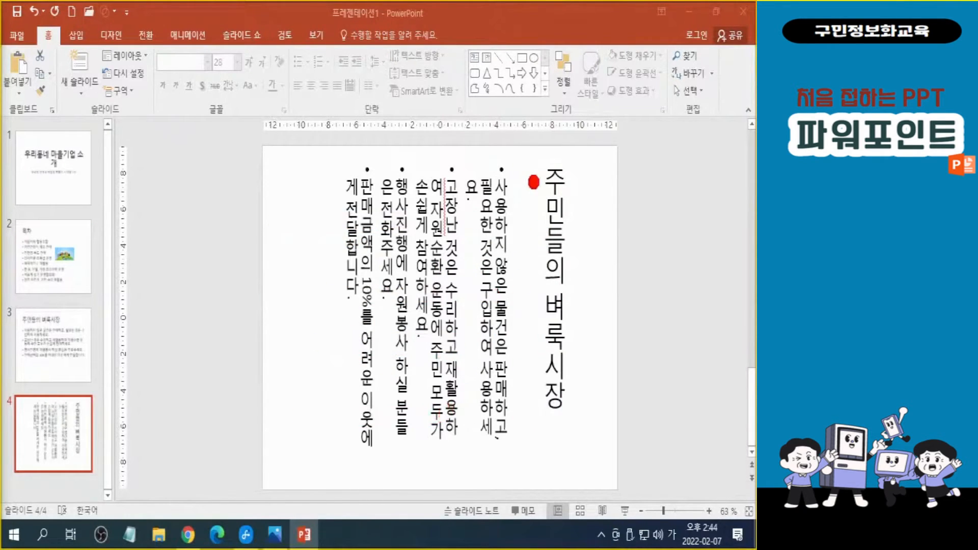
pyautogui.moveTo(527, 165)
pyautogui.mouseDown()
pyautogui.moveTo(544, 351)
pyautogui.moveTo(528, 453)
pyautogui.moveTo(456, 190)
pyautogui.moveTo(453, 482)
pyautogui.moveTo(383, 161)
pyautogui.moveTo(386, 463)
pyautogui.moveTo(328, 161)
pyautogui.moveTo(351, 453)
pyautogui.mouseUp()
pyautogui.hotkey('ctrl', 'z')
pyautogui.moveTo(326, 415)
pyautogui.mouseDown()
pyautogui.moveTo(329, 429)
pyautogui.moveTo(366, 448)
pyautogui.mouseUp()
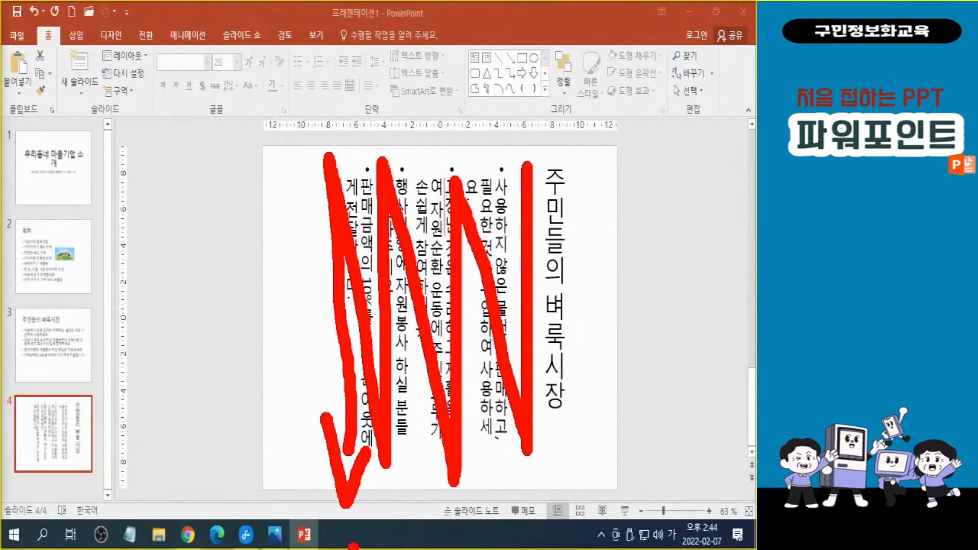
pyautogui.press('Escape')
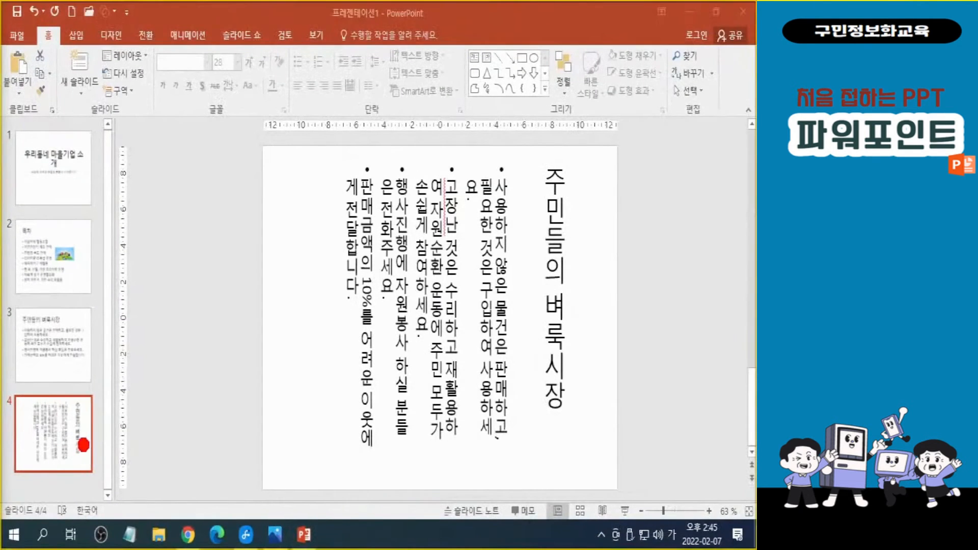
pyautogui.moveTo(82, 445)
pyautogui.mouseDown()
pyautogui.moveTo(285, 89)
pyautogui.moveTo(46, 97)
pyautogui.moveTo(79, 127)
pyautogui.moveTo(108, 116)
pyautogui.mouseUp()
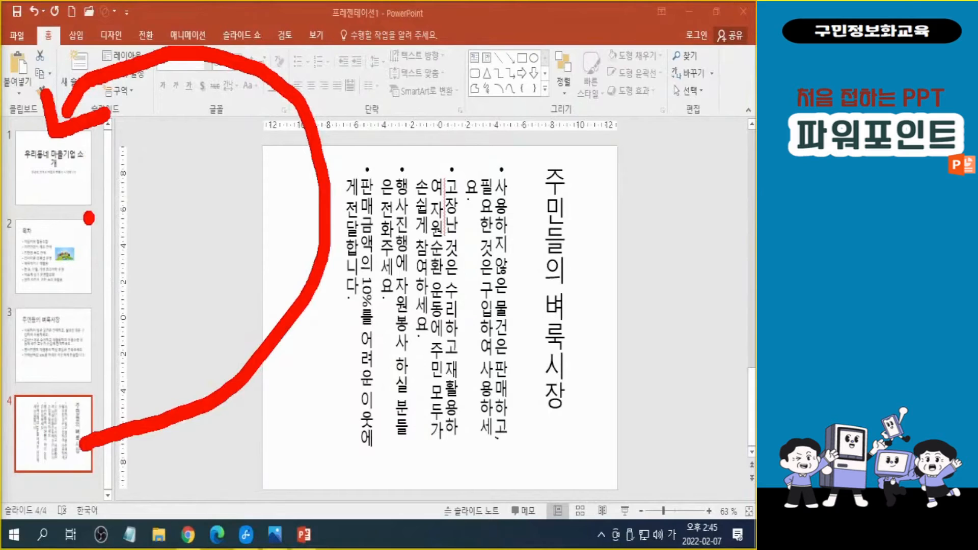
pyautogui.press('Escape')
# Move slide 4, the one with vertical text, to the very beginning of the presentation.
pyautogui.click(53, 451)
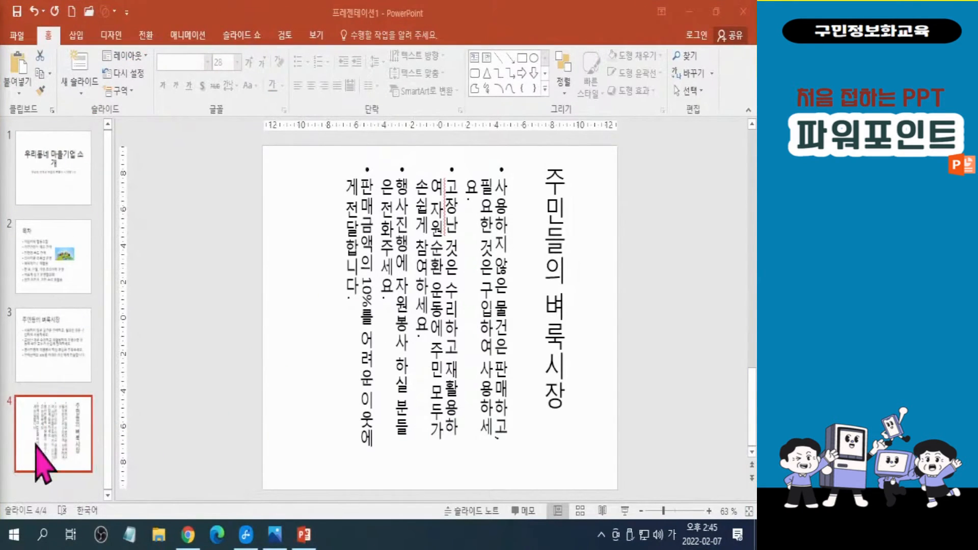
pyautogui.click(57, 450)
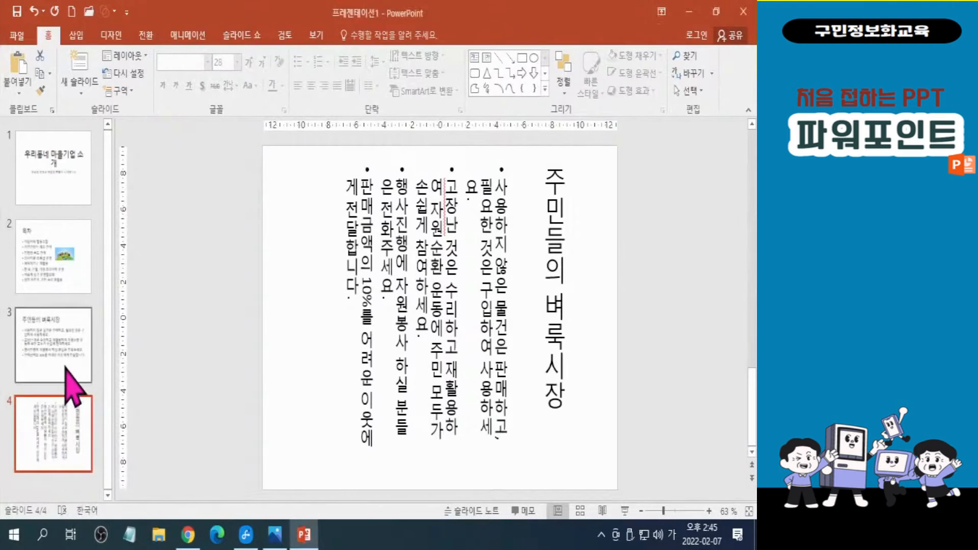
pyautogui.moveTo(48, 461); pyautogui.dragTo(17, 167)
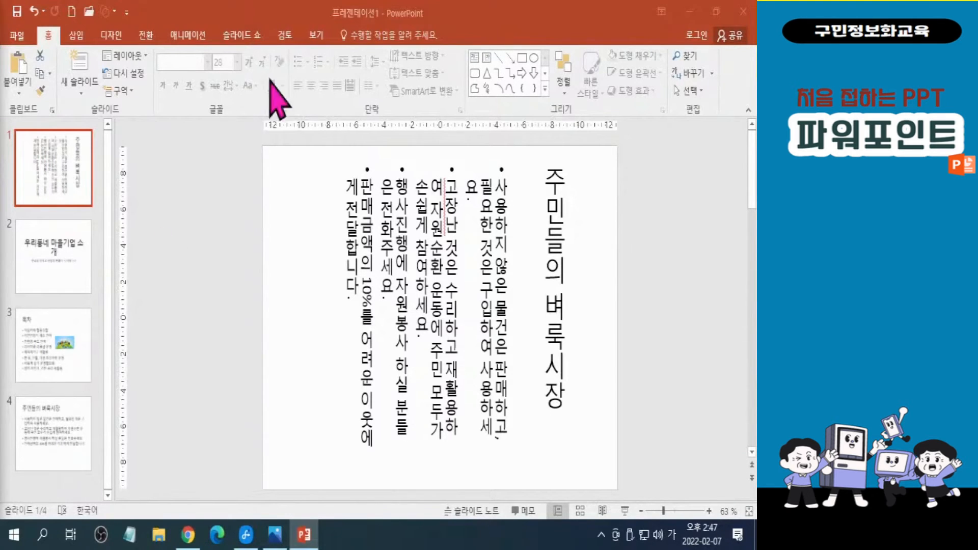
pyautogui.click(56, 191)
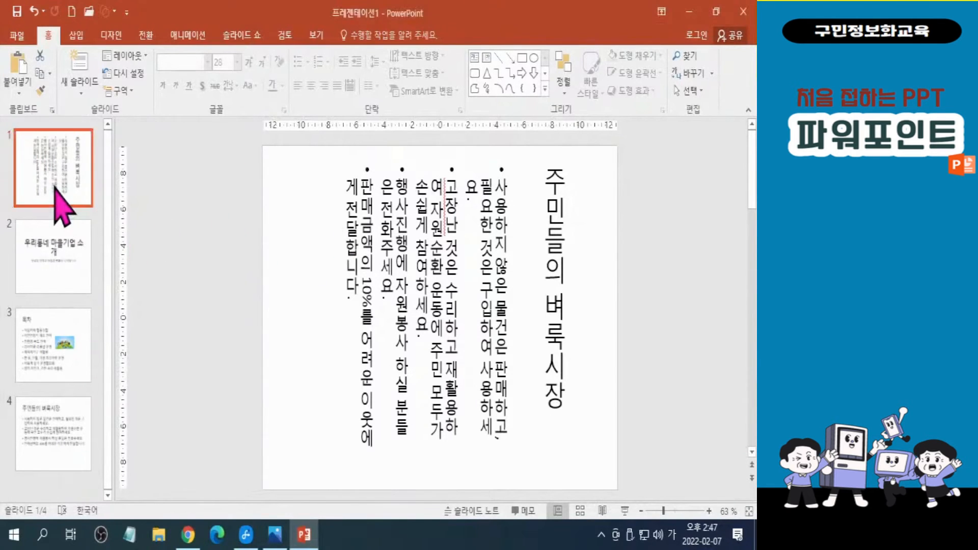
pyautogui.click(56, 191)
pyautogui.press('ctrl')
pyautogui.press('ctrl')
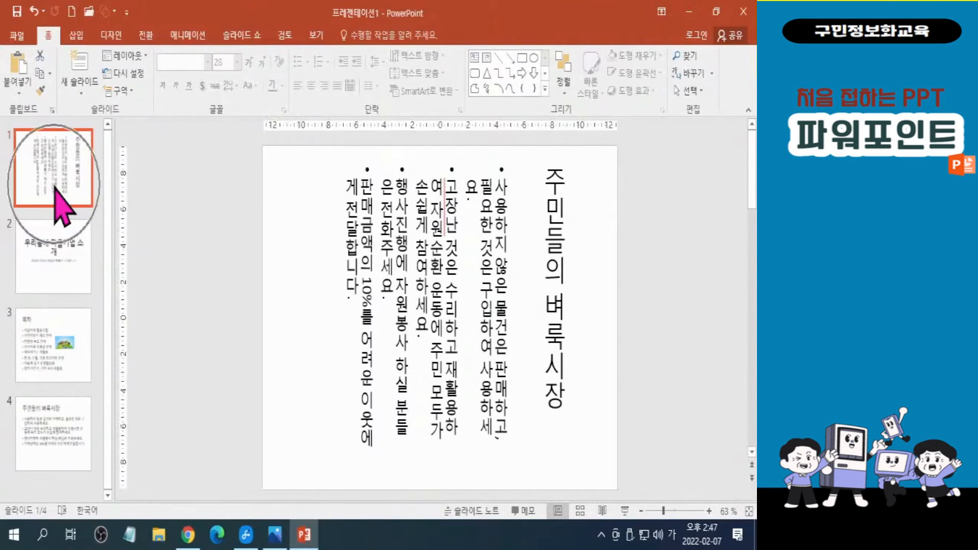
pyautogui.press('ctrl')
pyautogui.press('ctrl')
pyautogui.press('ctrl')
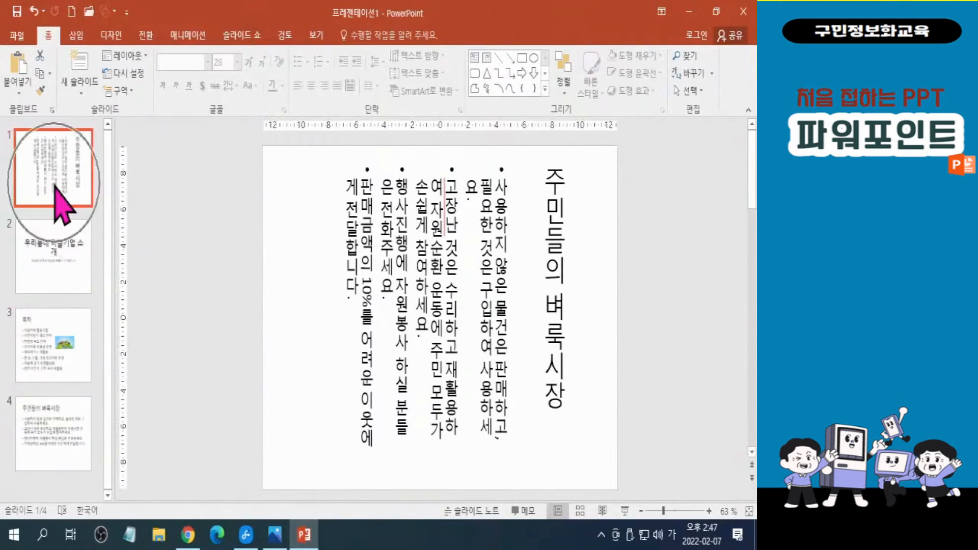
pyautogui.press('ctrl')
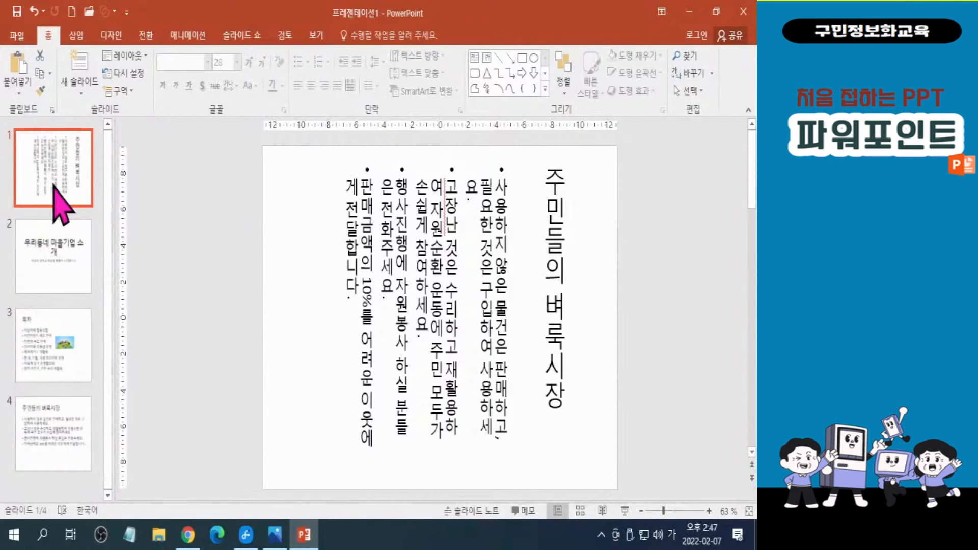
pyautogui.press('ctrl')
pyautogui.press('ctrl')
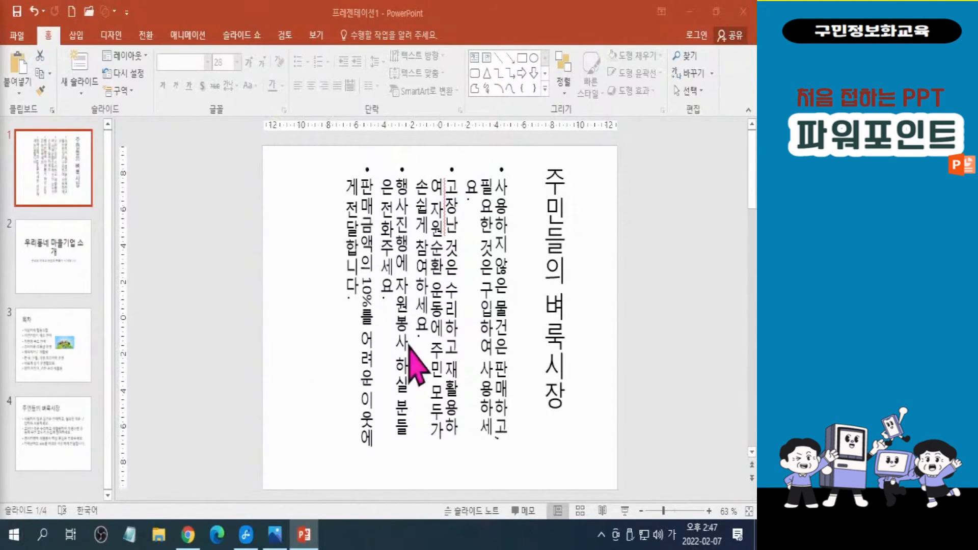
# Switch to the Photos app and examine the Delete key area in the keyboard picture 키보드.jpg.
pyautogui.click(275, 534)
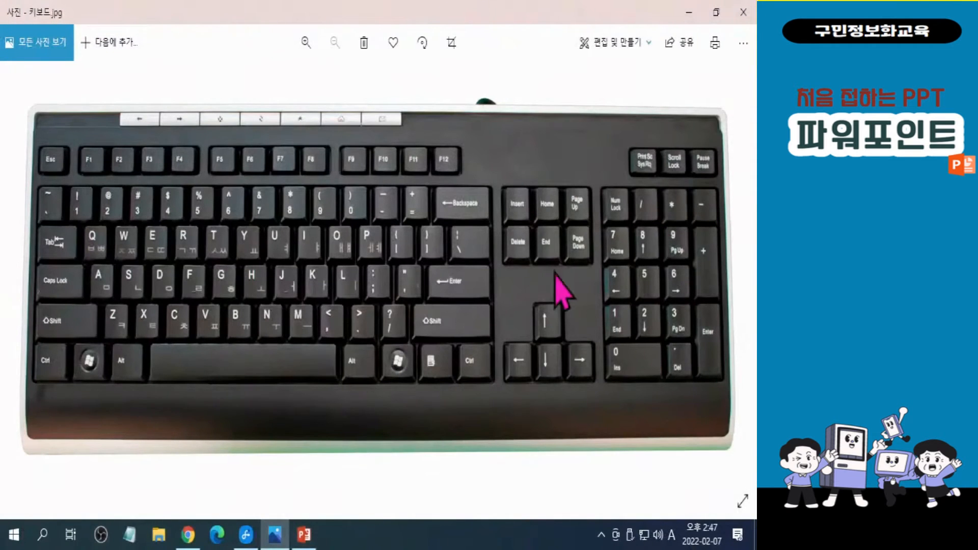
pyautogui.press('ctrl')
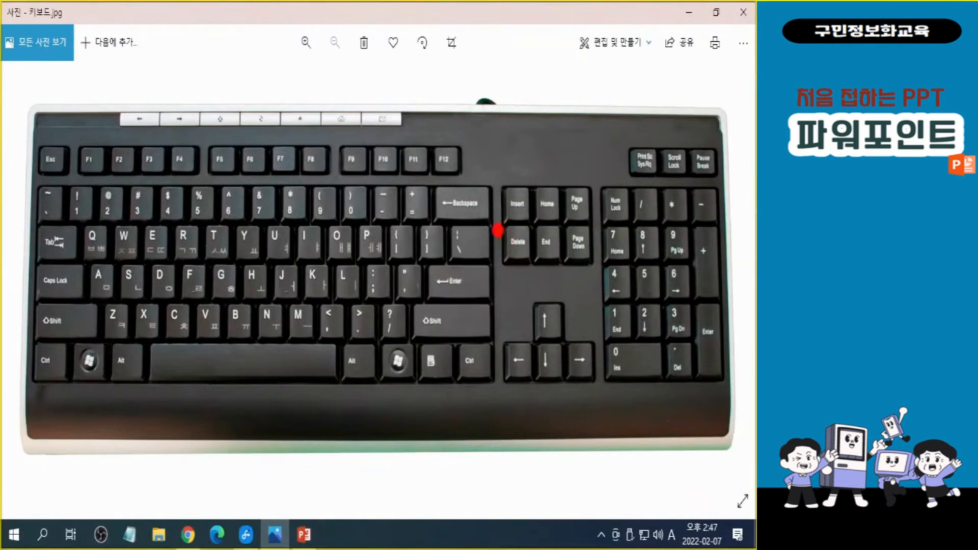
pyautogui.moveTo(488, 203); pyautogui.dragTo(549, 286)
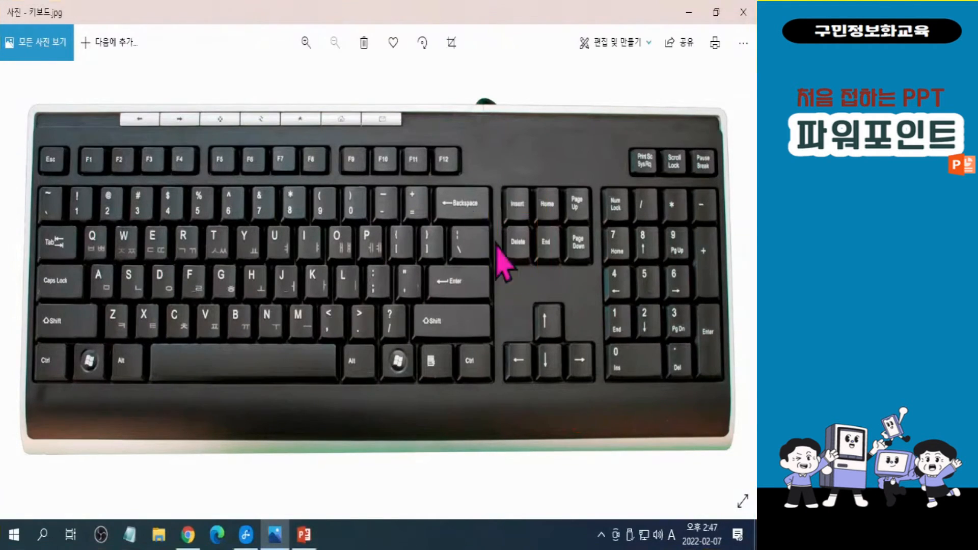
# Return to PowerPoint and select the first slide, the one with vertical text.
pyautogui.click(689, 12)
pyautogui.click(46, 184)
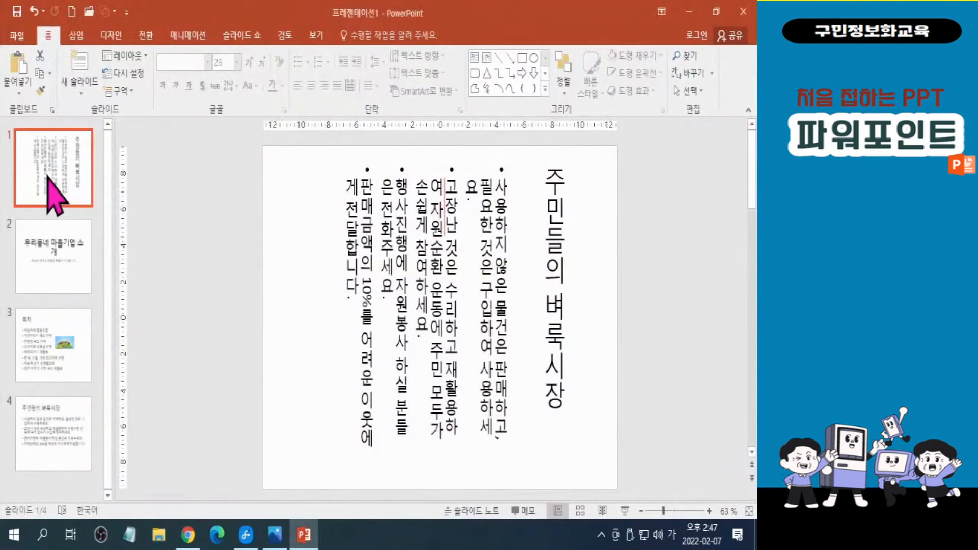
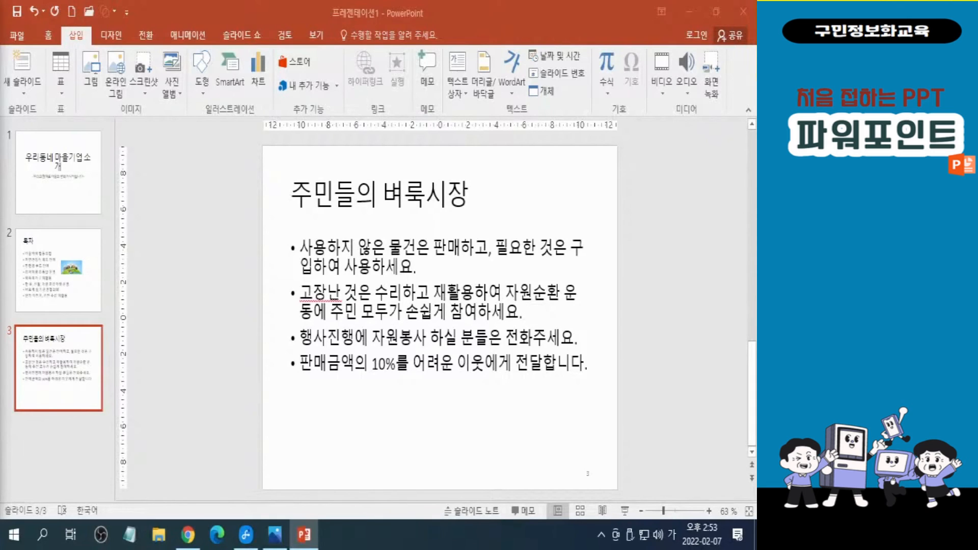
# Show the presentation in Slide Sorter view and open the zoom settings, moved clear of the slides.
pyautogui.click(580, 510)
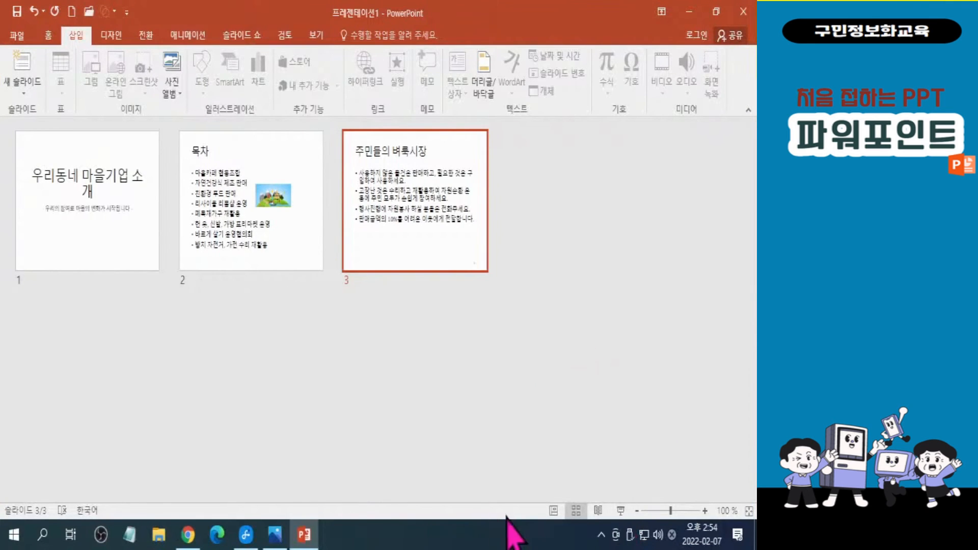
pyautogui.click(730, 513)
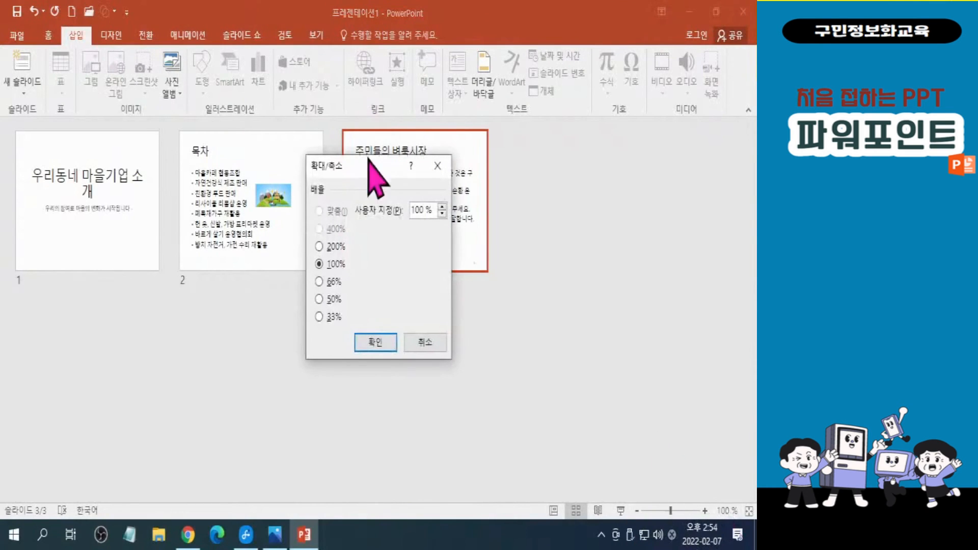
pyautogui.moveTo(374, 166); pyautogui.dragTo(680, 311)
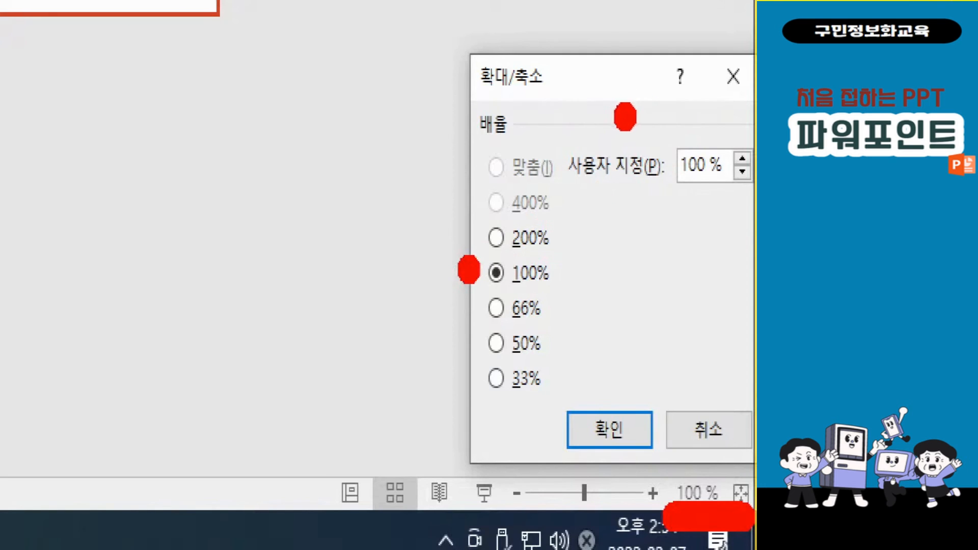
pyautogui.moveTo(636, 115); pyautogui.dragTo(755, 234)
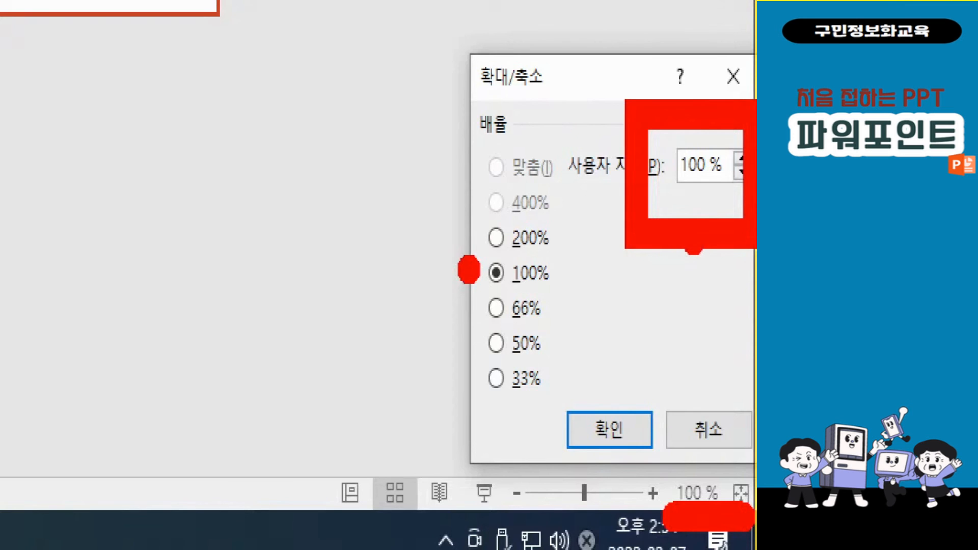
pyautogui.moveTo(693, 249); pyautogui.dragTo(624, 380)
pyautogui.moveTo(608, 334)
pyautogui.mouseDown()
pyautogui.moveTo(592, 405)
pyautogui.moveTo(673, 379)
pyautogui.mouseUp()
pyautogui.press('Escape')
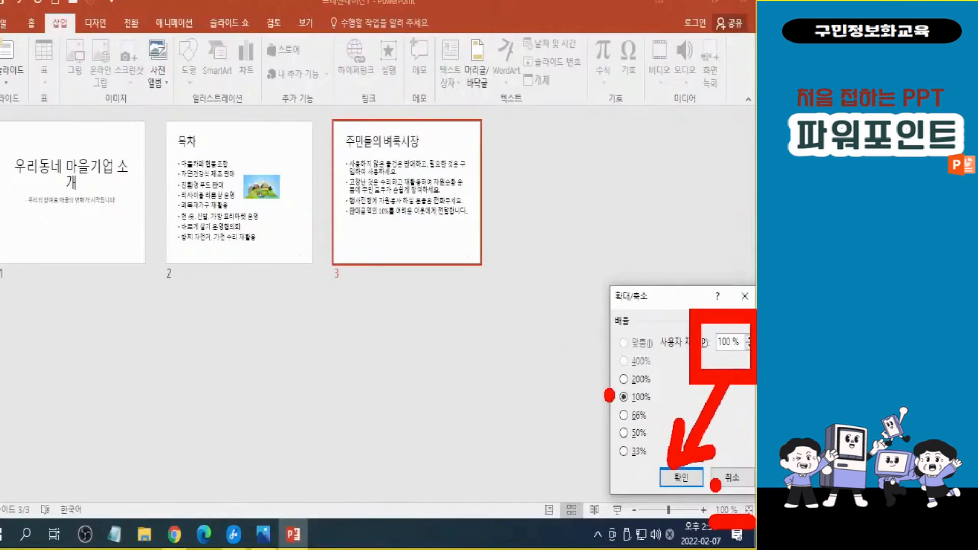
# Set the custom zoom of the Slide Sorter view to 130%.
pyautogui.doubleClick(738, 351)
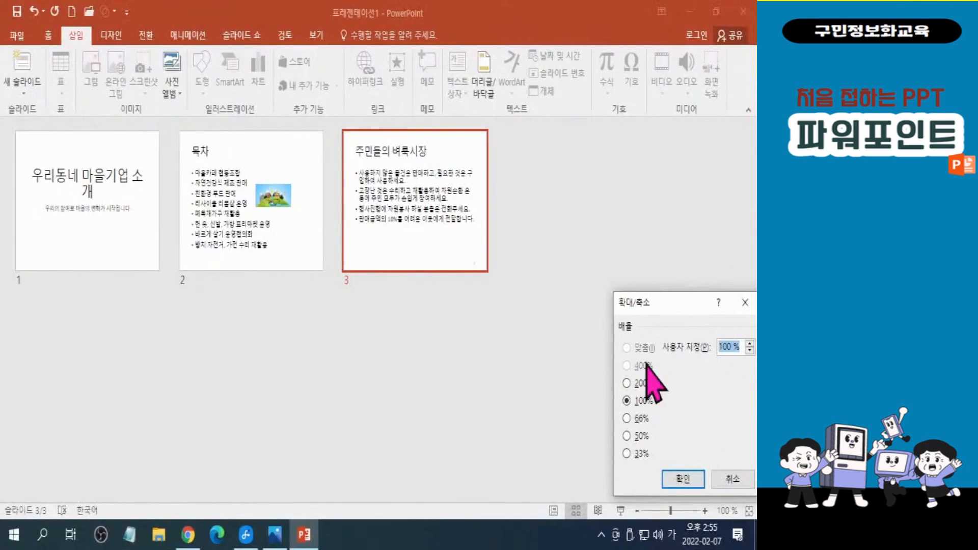
pyautogui.write('130')
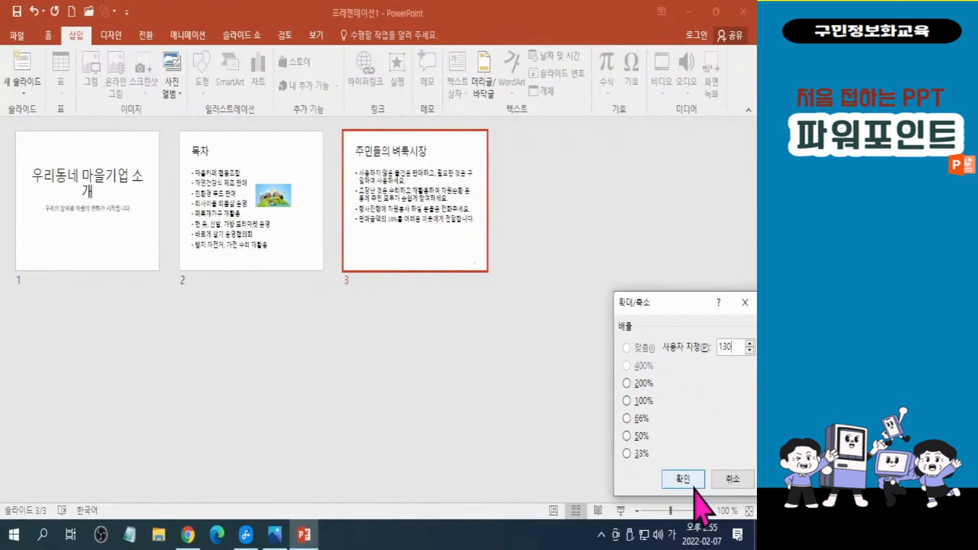
pyautogui.press('Return')
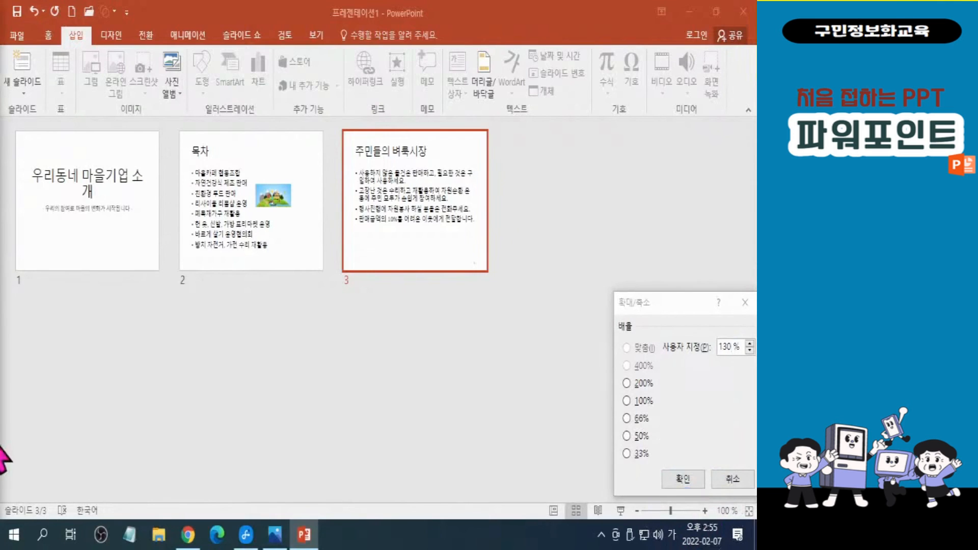
pyautogui.click(683, 479)
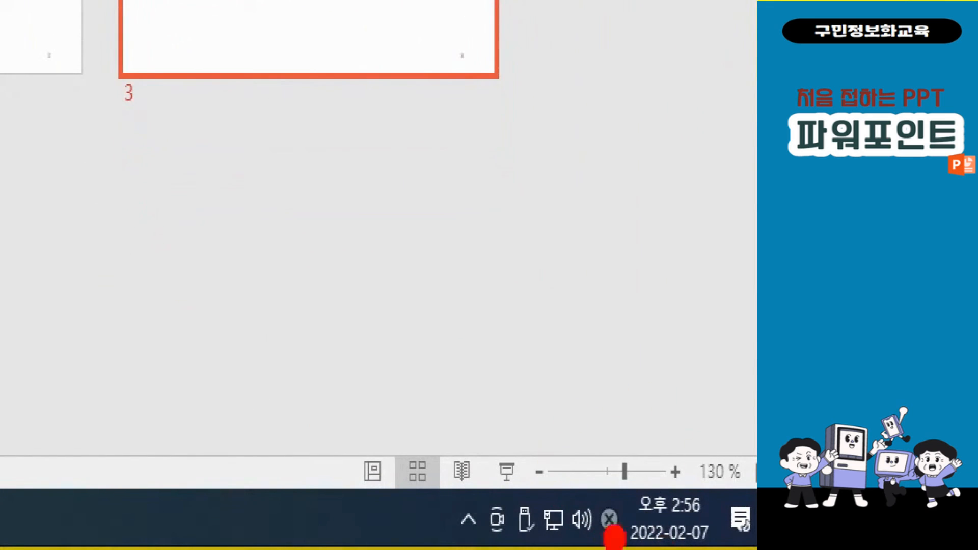
# Run the slide show from slide 3 through its end and return to the Slide Sorter view.
pyautogui.moveTo(448, 400)
pyautogui.mouseDown()
pyautogui.moveTo(553, 491)
pyautogui.moveTo(548, 535)
pyautogui.mouseUp()
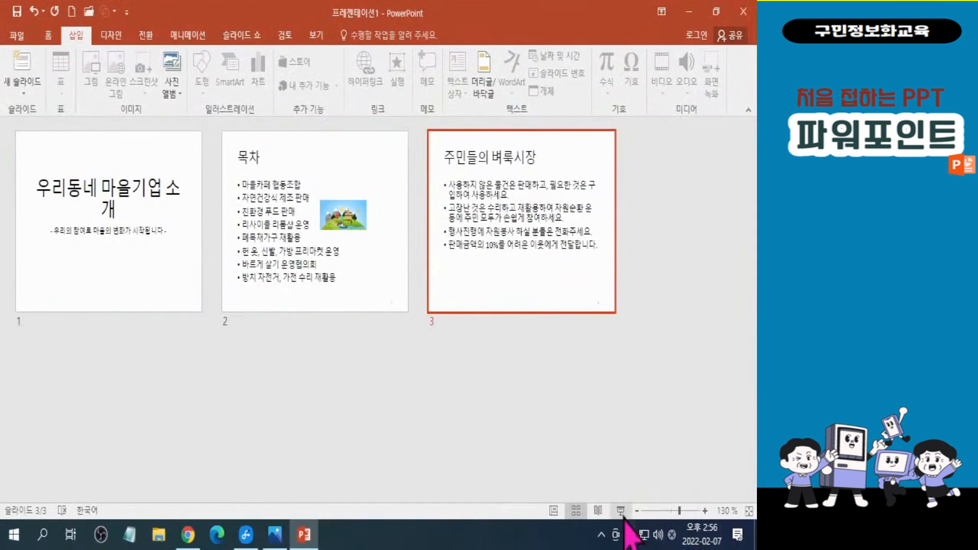
pyautogui.click(621, 510)
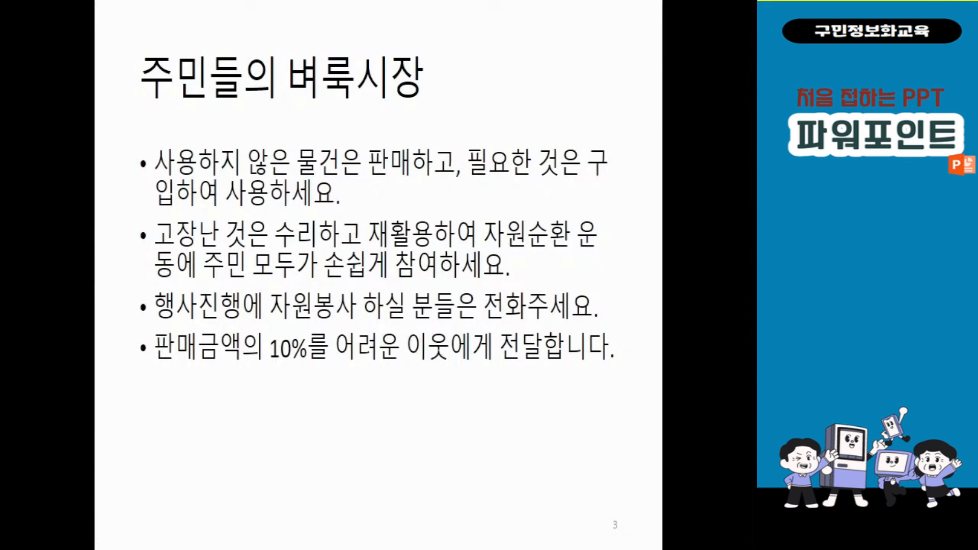
pyautogui.click(698, 275)
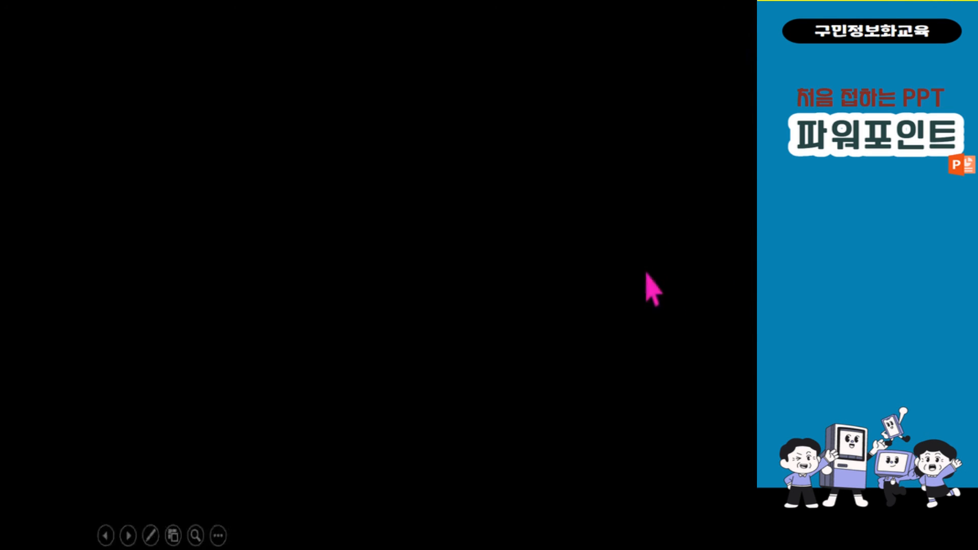
pyautogui.click(718, 267)
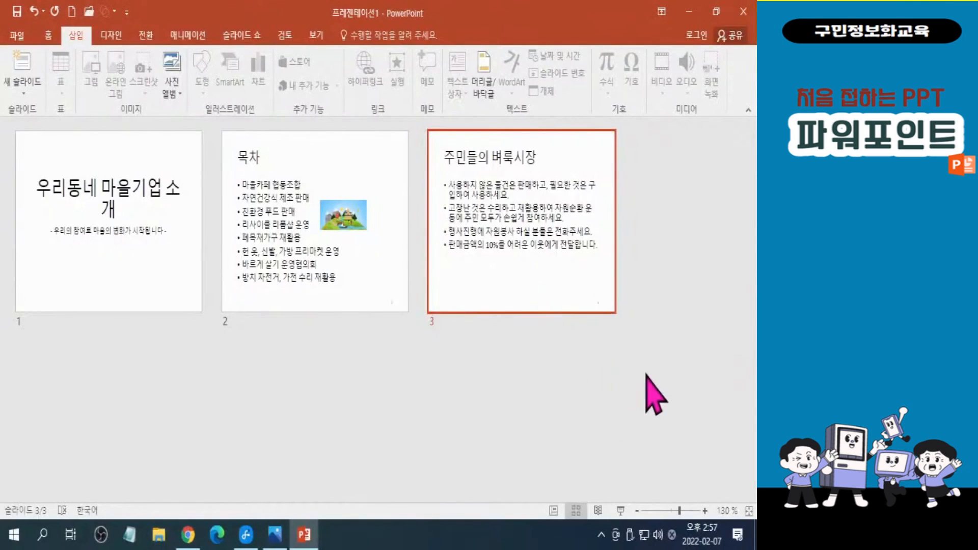